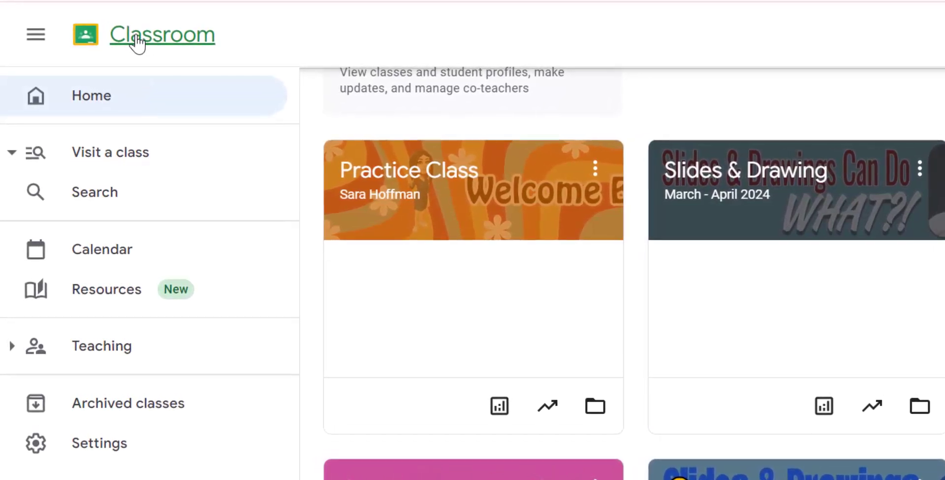
# Open the general Classroom settings and review the Profile, Guardian Access and email notification options
pyautogui.click(92, 448)
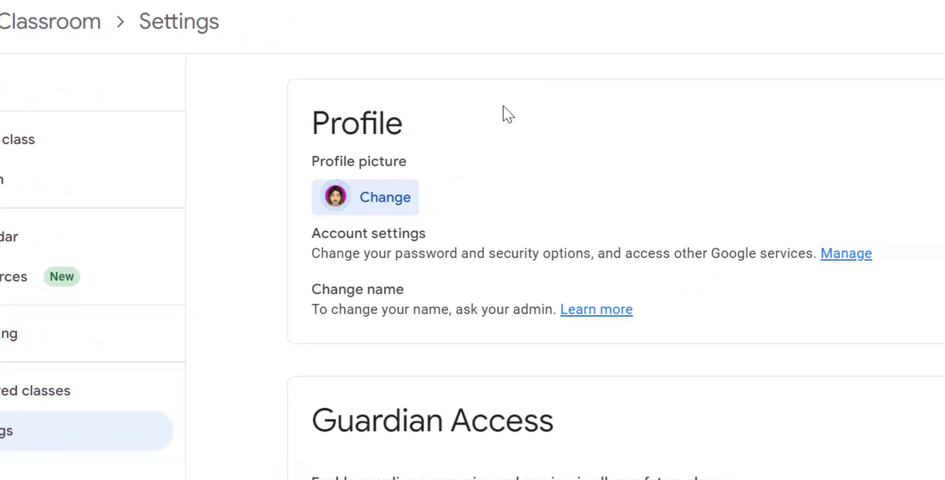
pyautogui.scroll(-3, 431, 105)
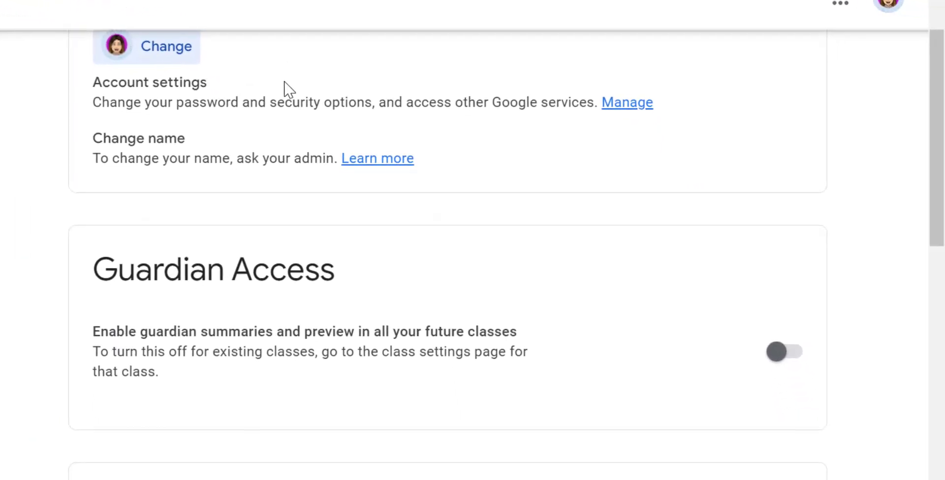
pyautogui.scroll(-4, 288, 88)
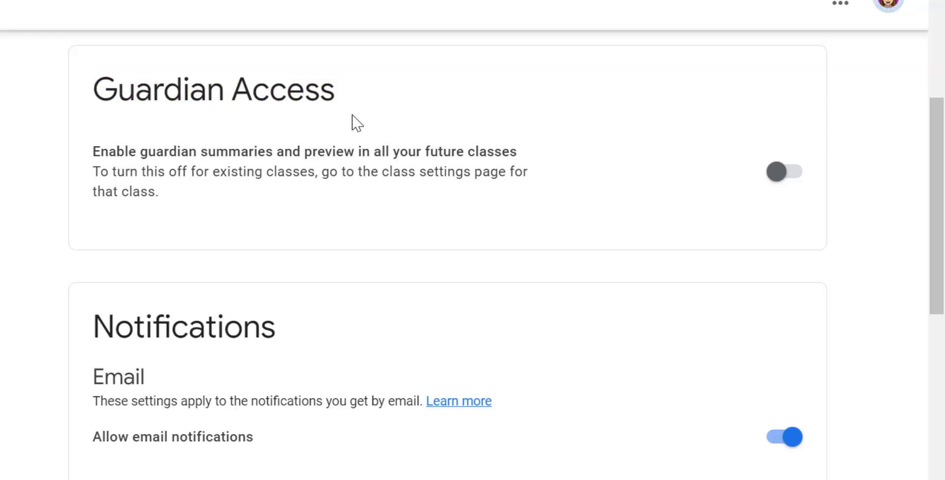
pyautogui.scroll(-4, 354, 122)
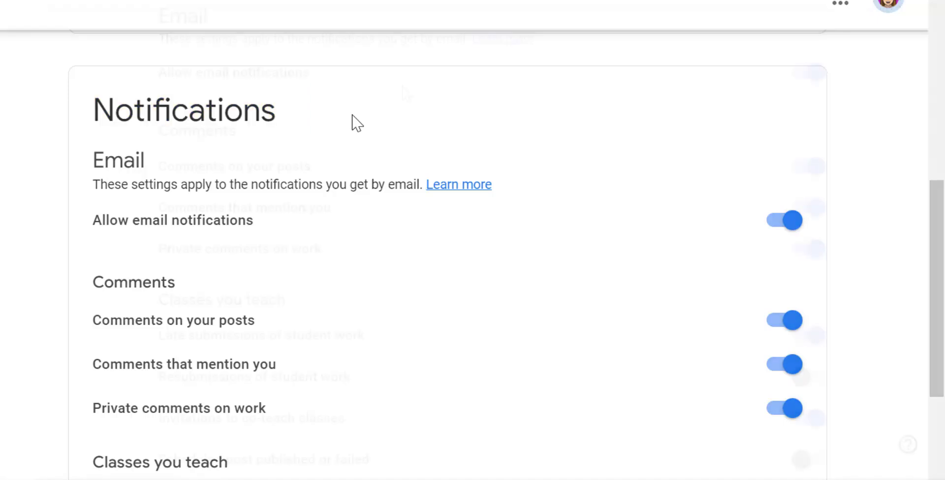
pyautogui.scroll(-1, 313, 267)
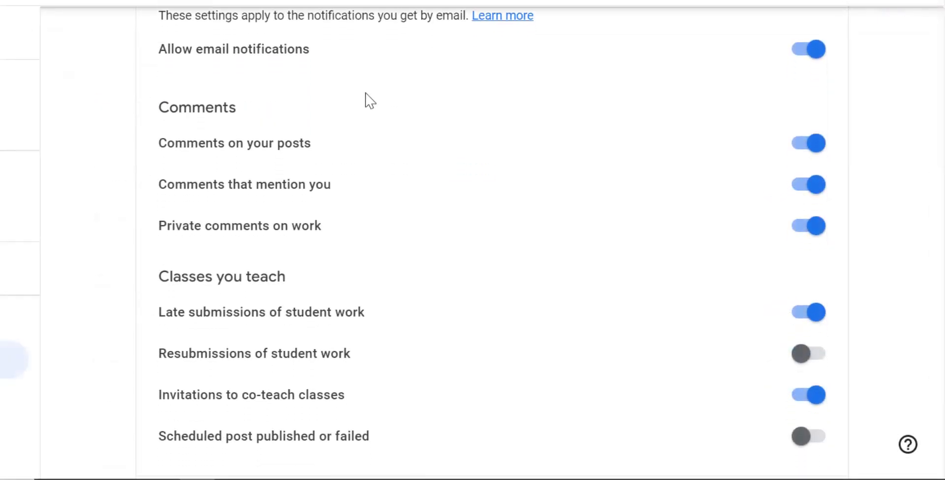
pyautogui.scroll(-1, 367, 98)
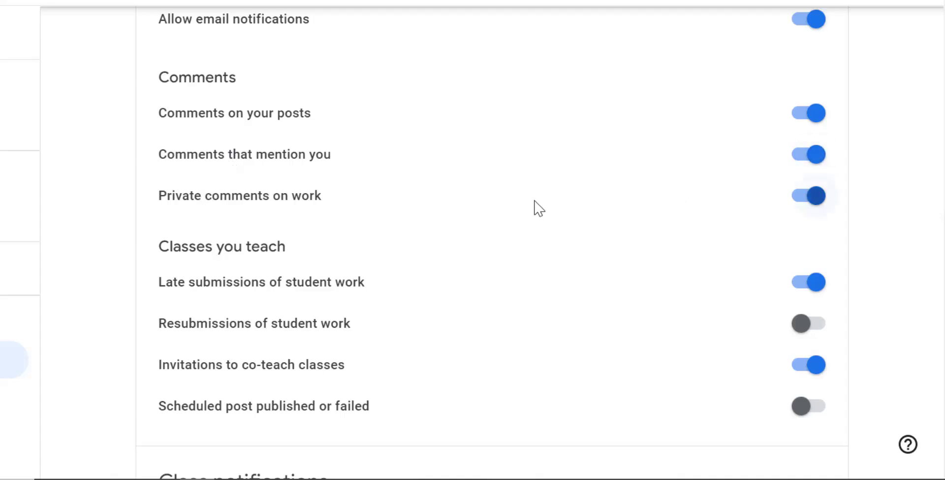
pyautogui.scroll(-2, 538, 208)
pyautogui.scroll(-1, 537, 208)
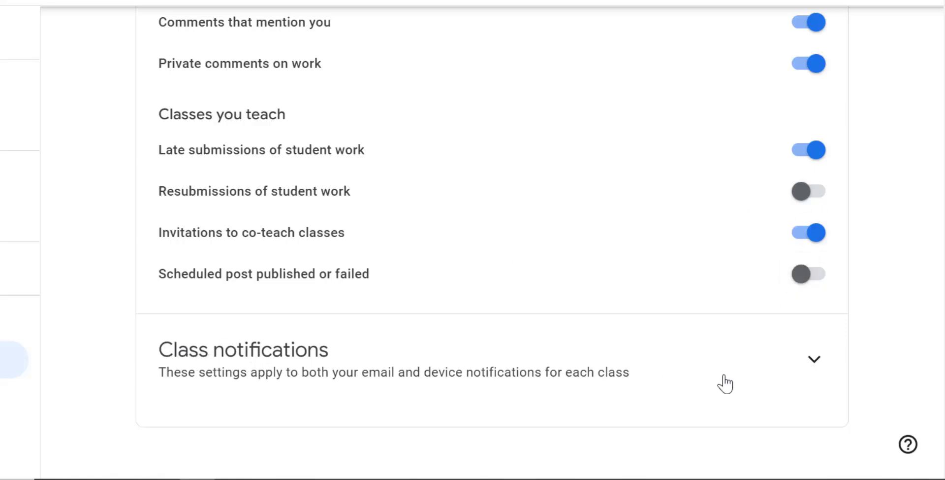
# Expand Class notifications to review the per-class notification toggles, and look over the email notification settings again
pyautogui.click(813, 364)
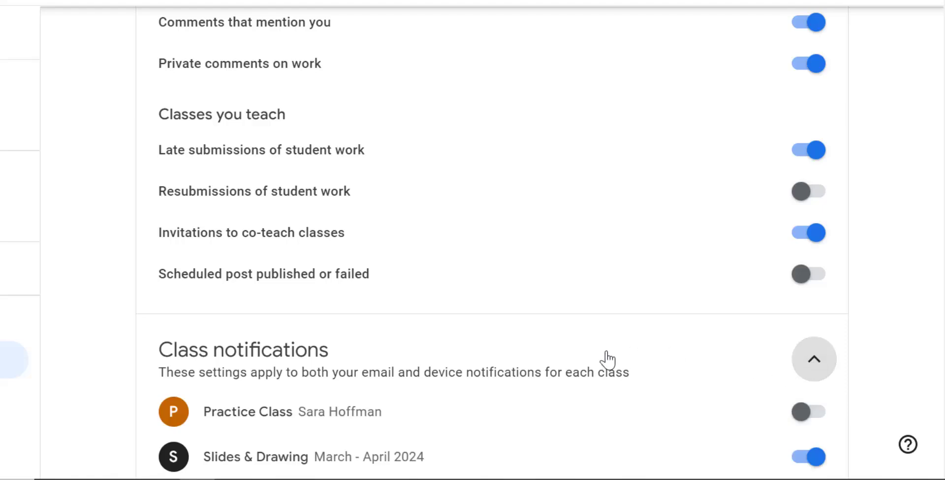
pyautogui.scroll(-1, 609, 360)
pyautogui.scroll(-3, 609, 359)
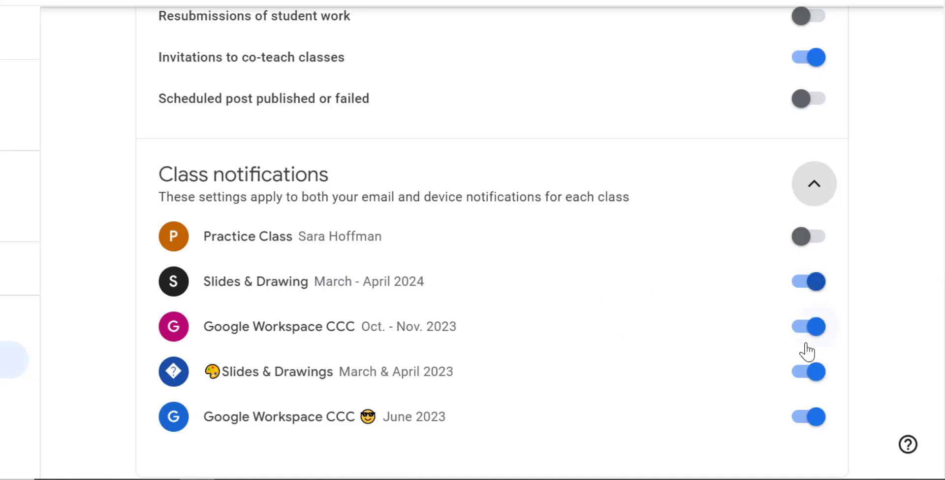
pyautogui.scroll(5, 610, 159)
pyautogui.scroll(6, 611, 159)
pyautogui.scroll(-3, 610, 159)
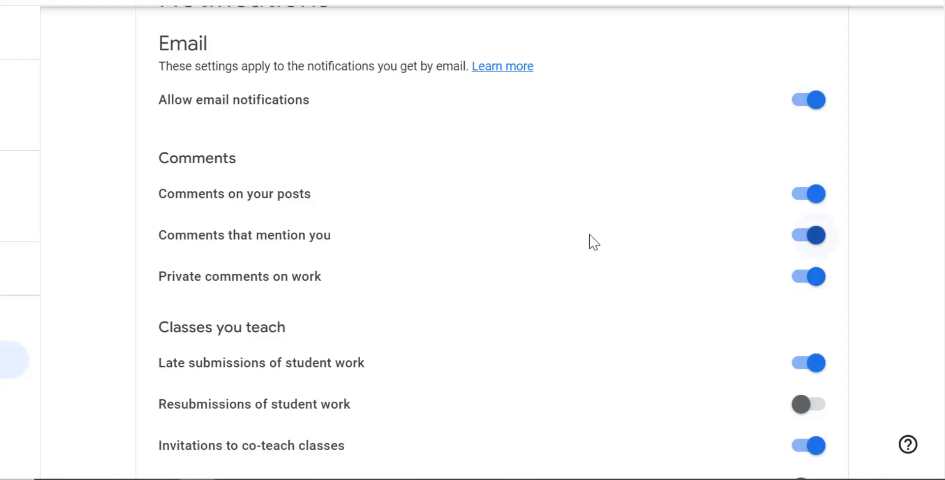
pyautogui.scroll(10, 558, 130)
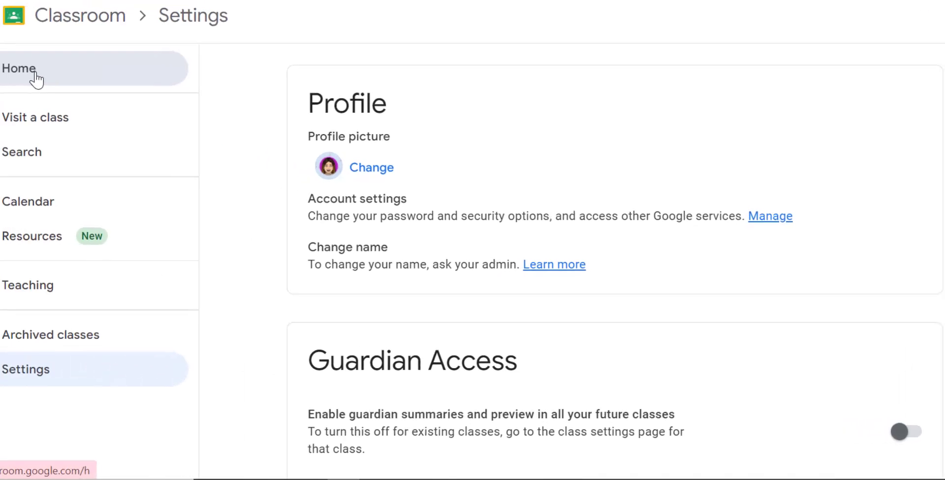
# Return to the Classroom home page and open the class settings of Practice Class
pyautogui.click(36, 78)
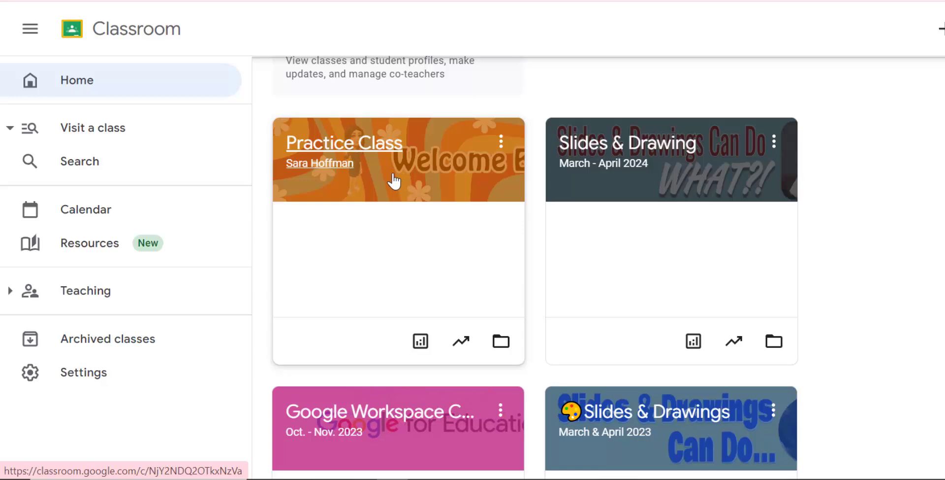
pyautogui.click(394, 181)
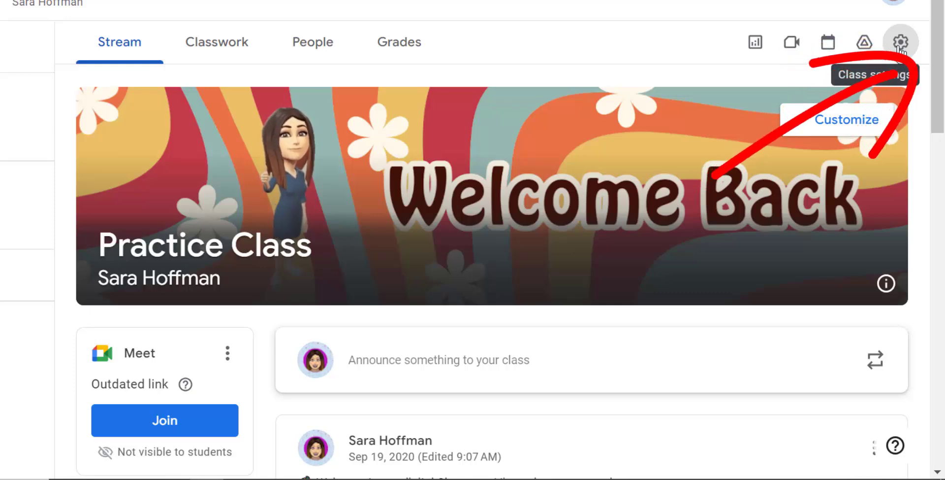
pyautogui.click(900, 49)
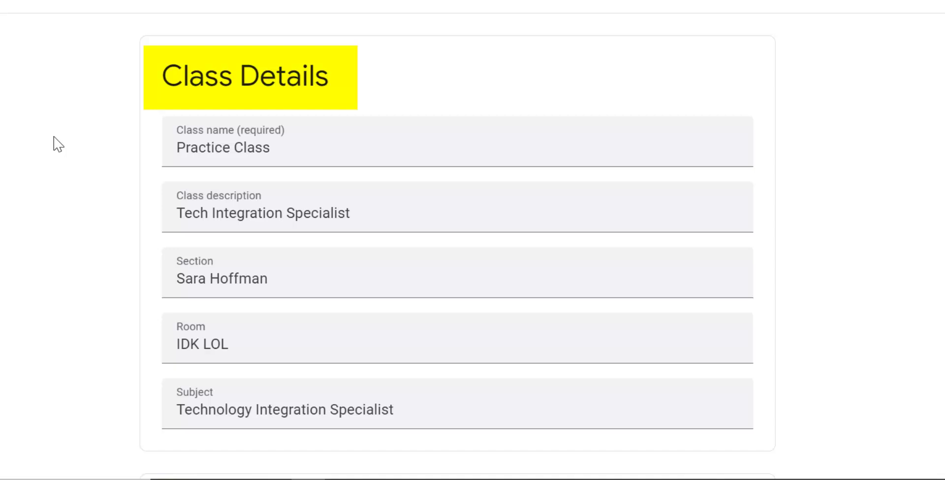
# Display the enlarged class code from the General invite codes section and copy the class invite link
pyautogui.scroll(-9, 54, 143)
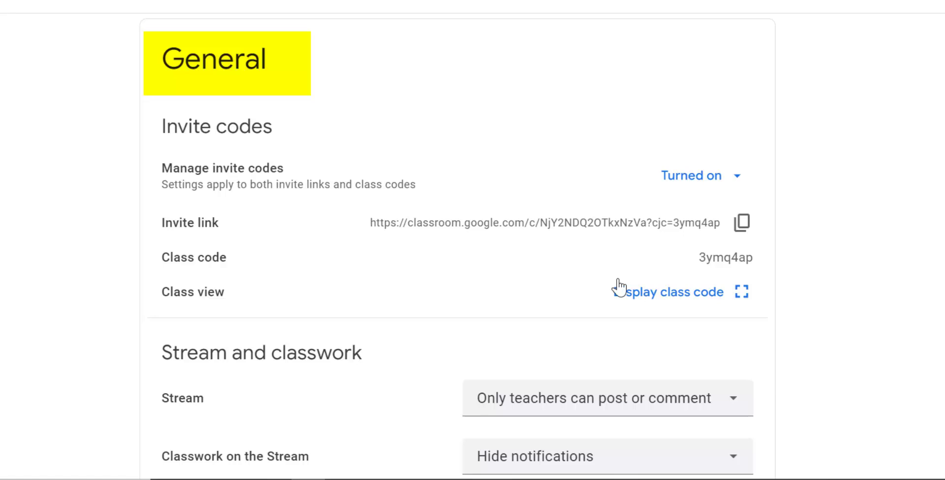
pyautogui.moveTo(163, 256); pyautogui.dragTo(785, 261)
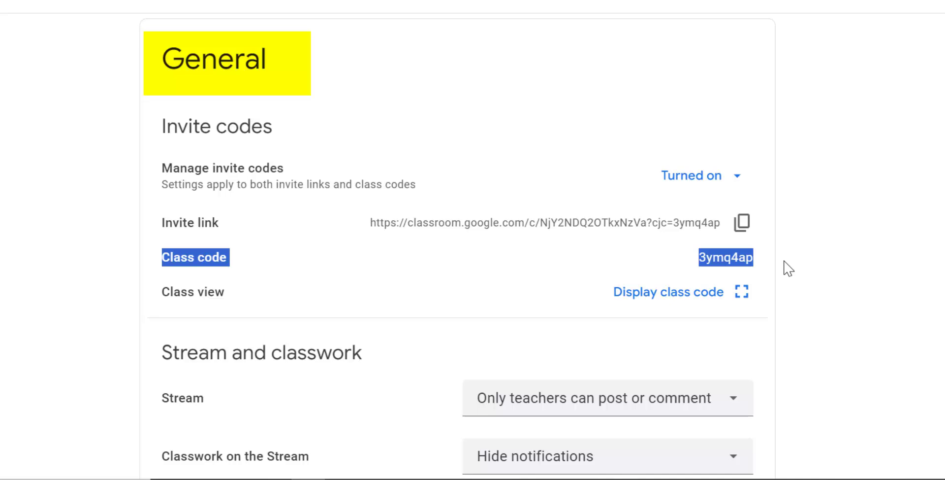
pyautogui.click(662, 295)
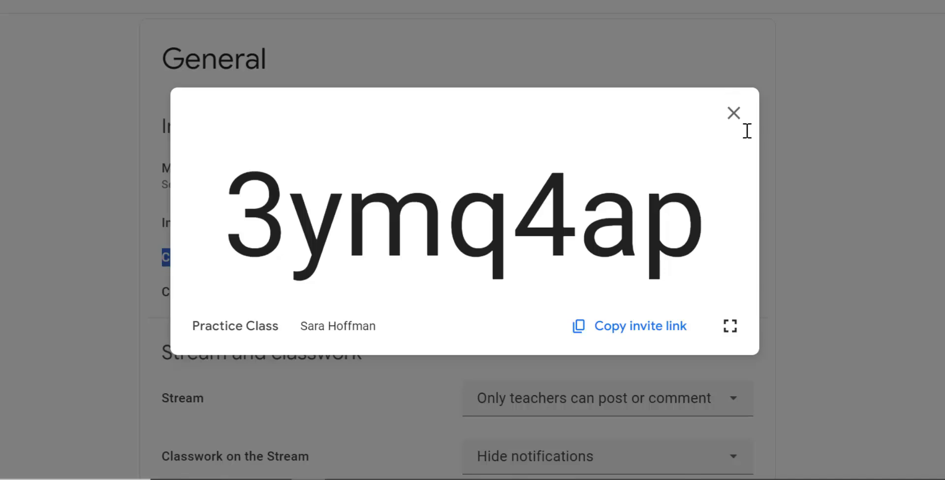
pyautogui.click(734, 114)
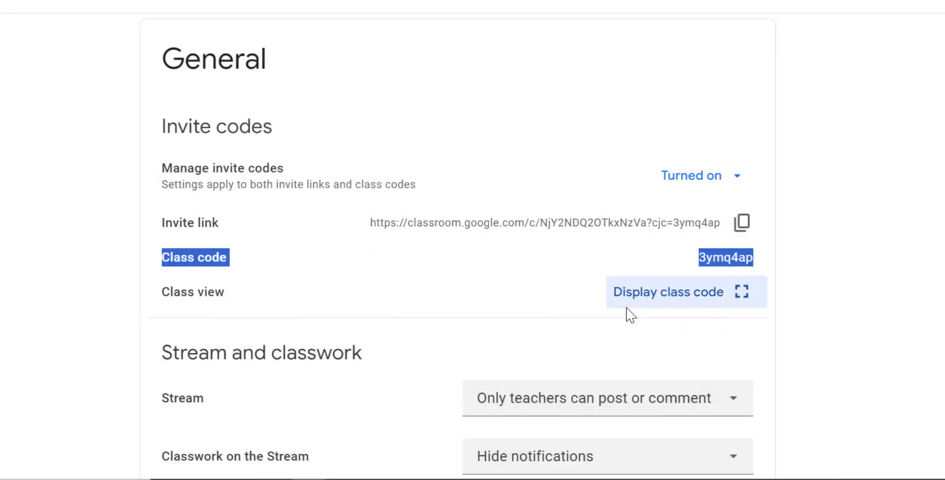
pyautogui.click(669, 302)
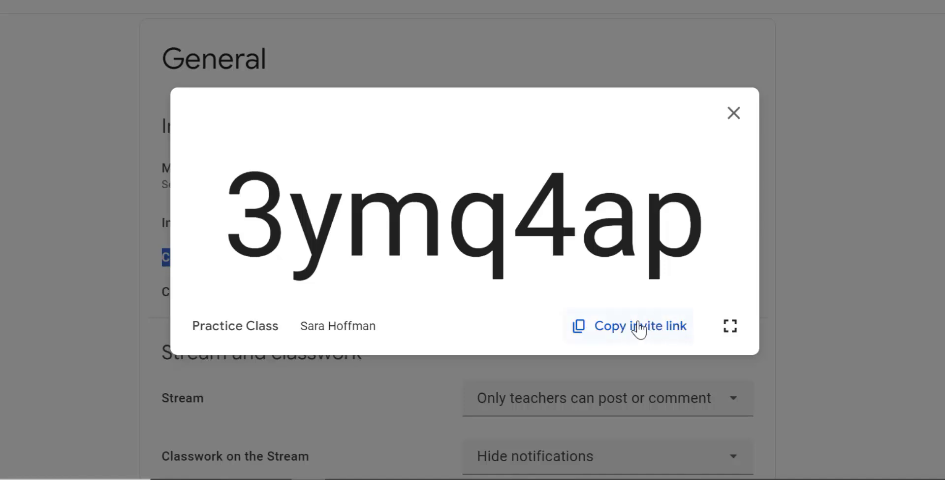
pyautogui.click(679, 333)
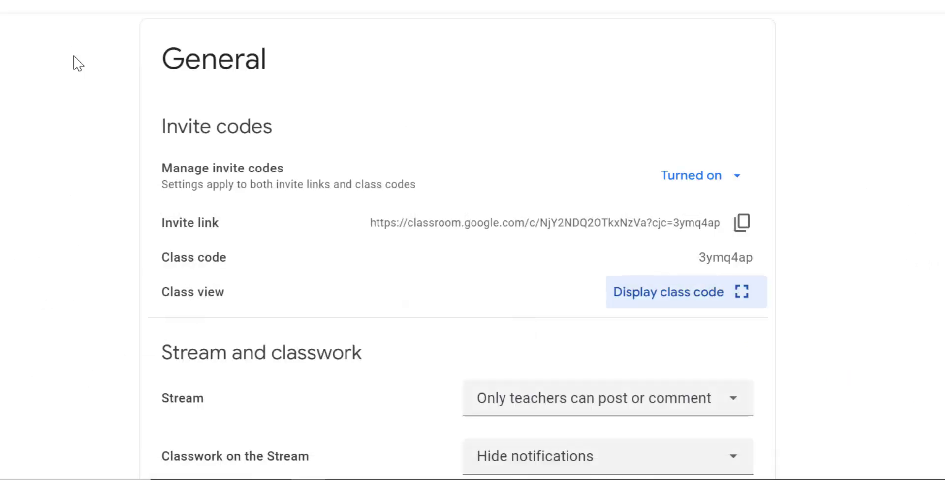
# Try the Stream permission "Students can post and comment" and set it back to "Only teachers can post or comment"
pyautogui.scroll(-5, 67, 161)
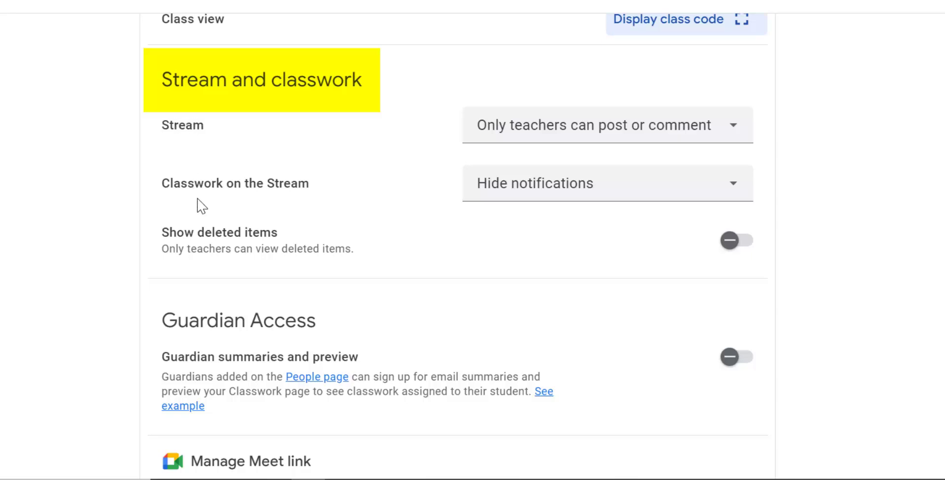
pyautogui.click(552, 140)
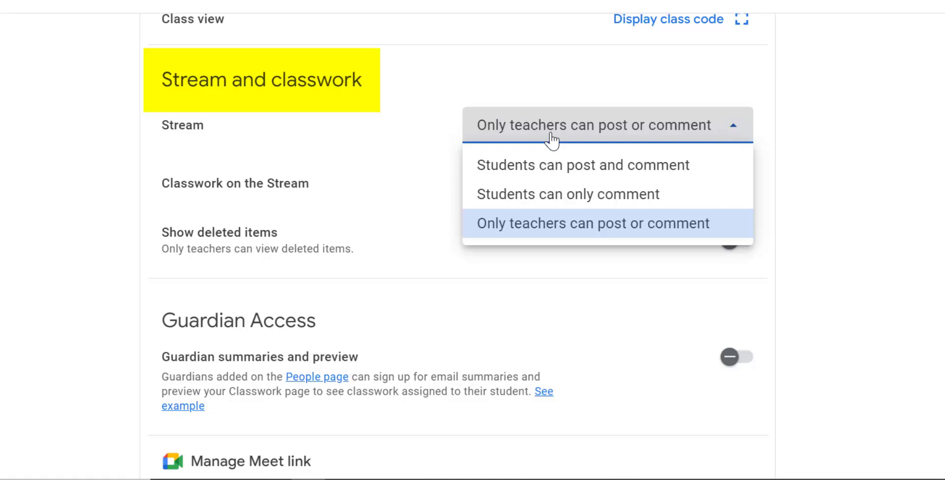
pyautogui.click(552, 168)
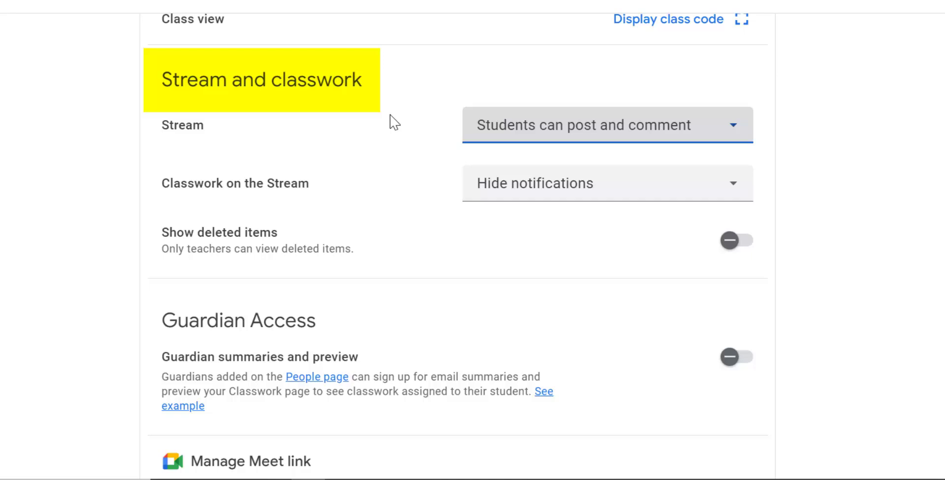
pyautogui.click(577, 127)
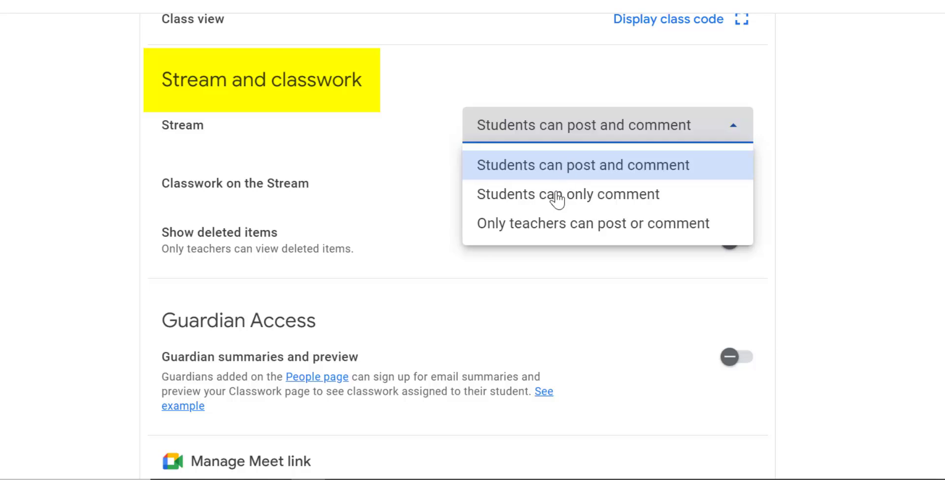
pyautogui.click(525, 228)
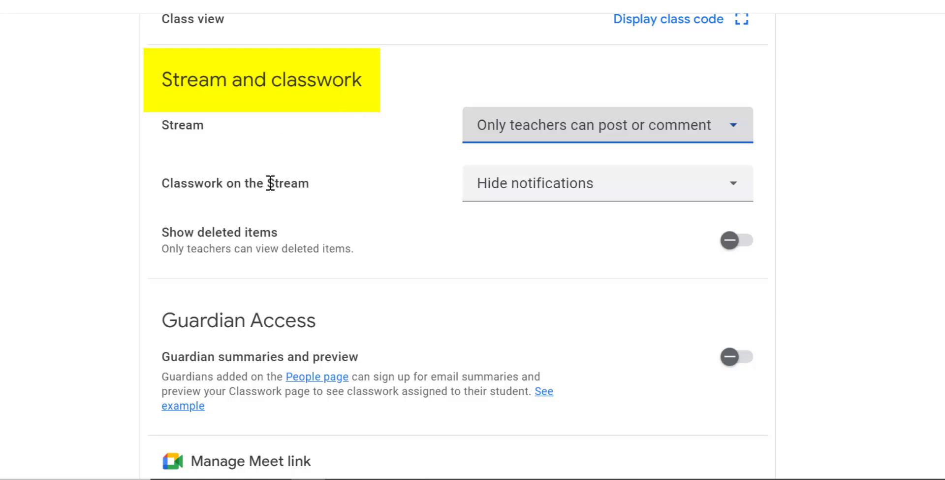
# Set Classwork on the Stream to "Show condensed notifications" and save the class settings
pyautogui.click(619, 193)
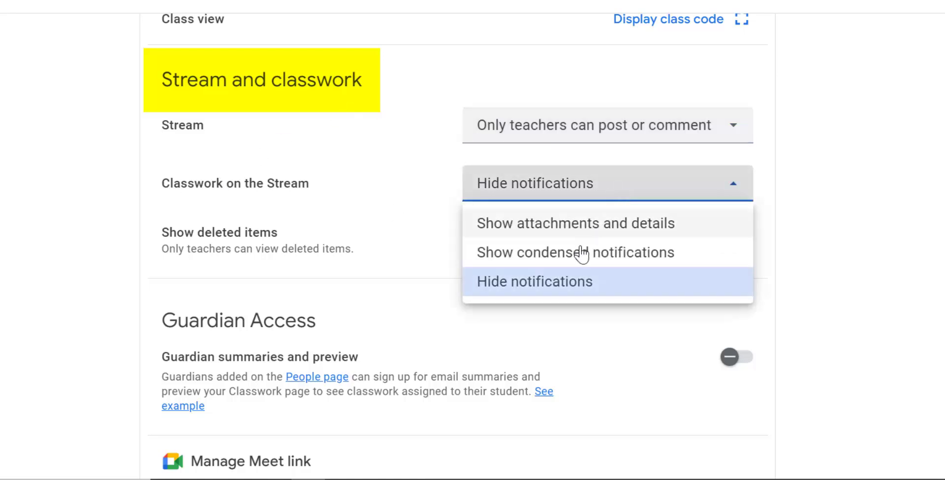
pyautogui.click(580, 260)
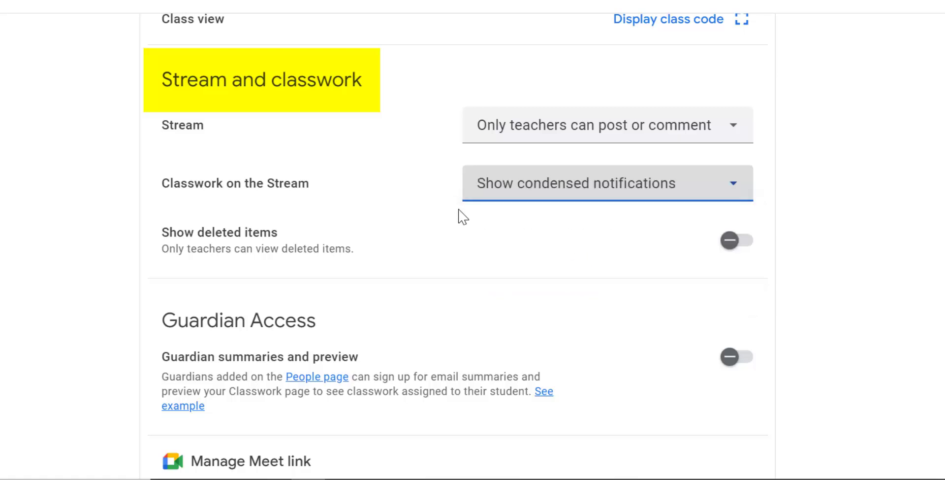
pyautogui.click(643, 198)
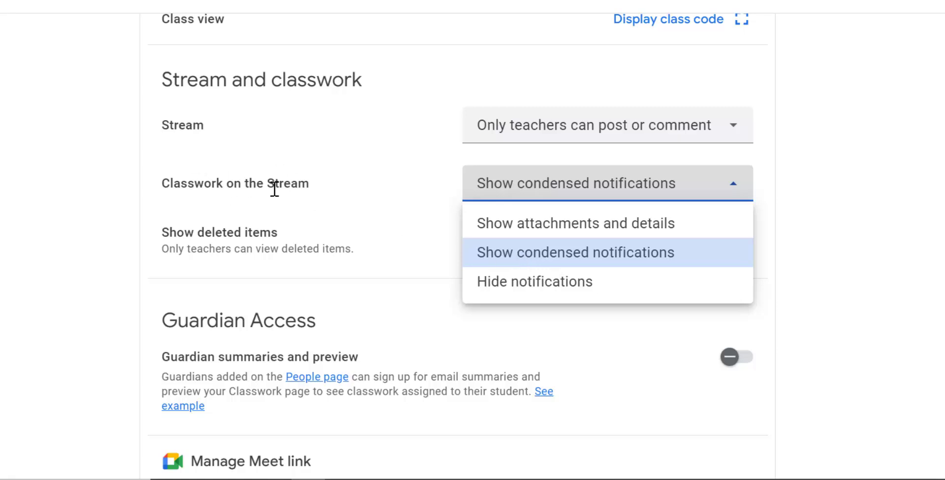
pyautogui.click(529, 266)
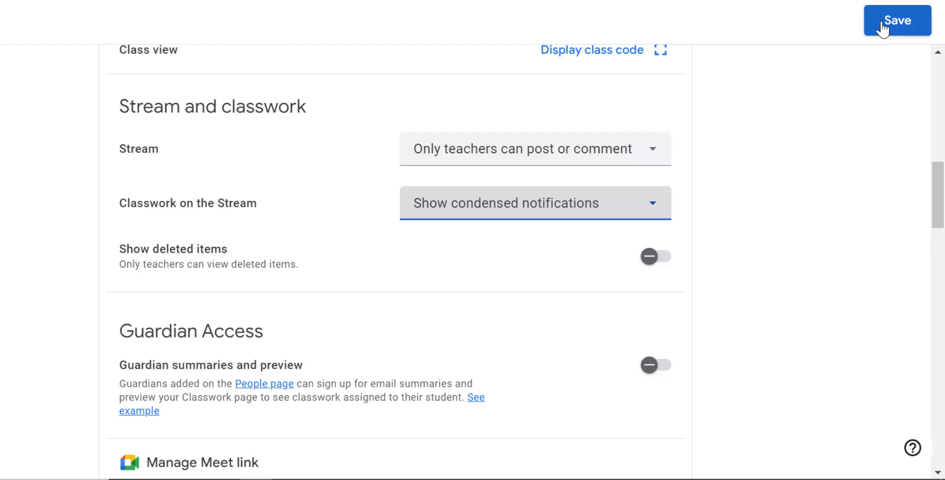
pyautogui.click(892, 27)
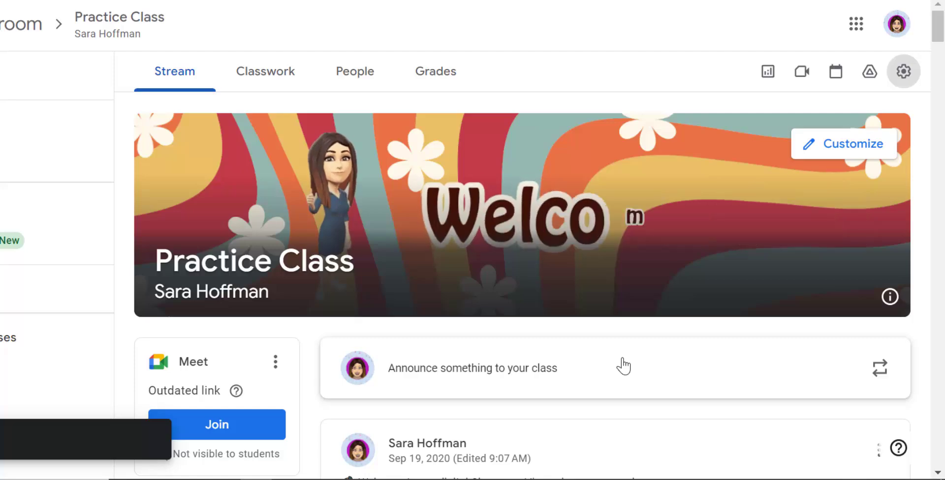
# Look through the Practice Class Stream to examine how the condensed classwork notifications appear among the posts
pyautogui.scroll(-10, 624, 366)
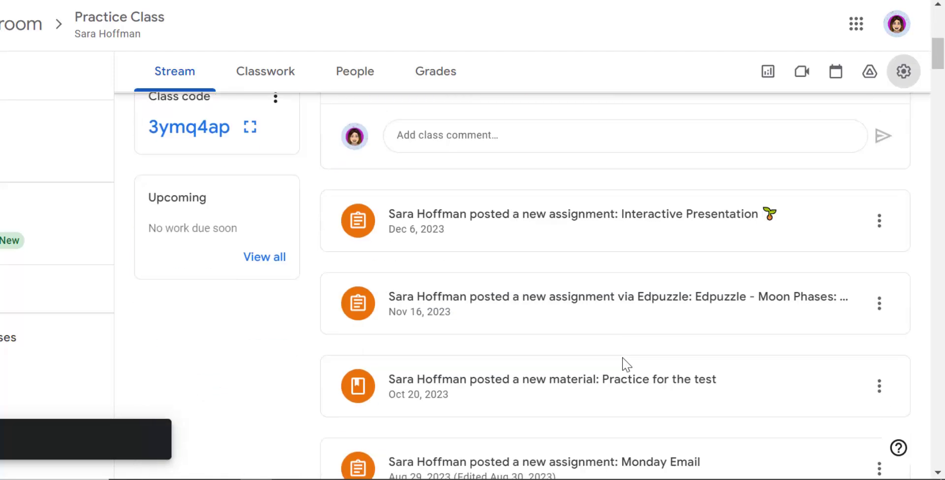
pyautogui.scroll(-2, 623, 366)
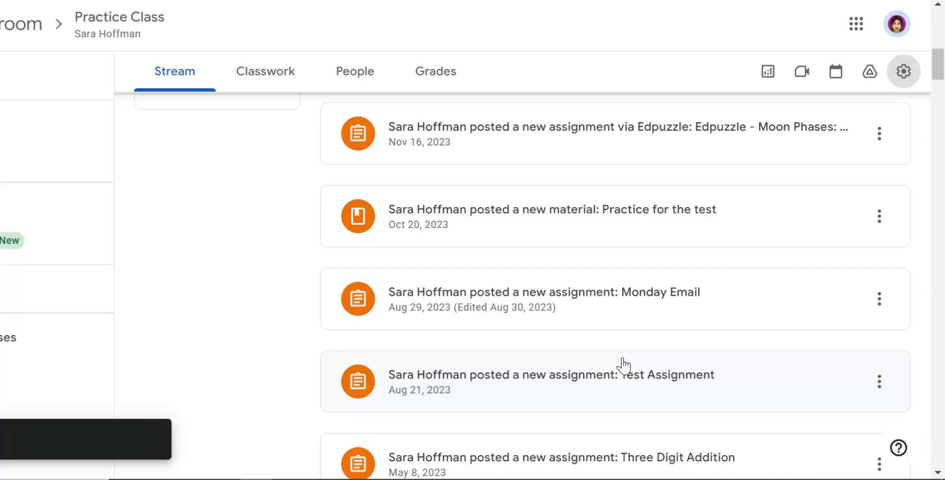
pyautogui.scroll(-15, 623, 365)
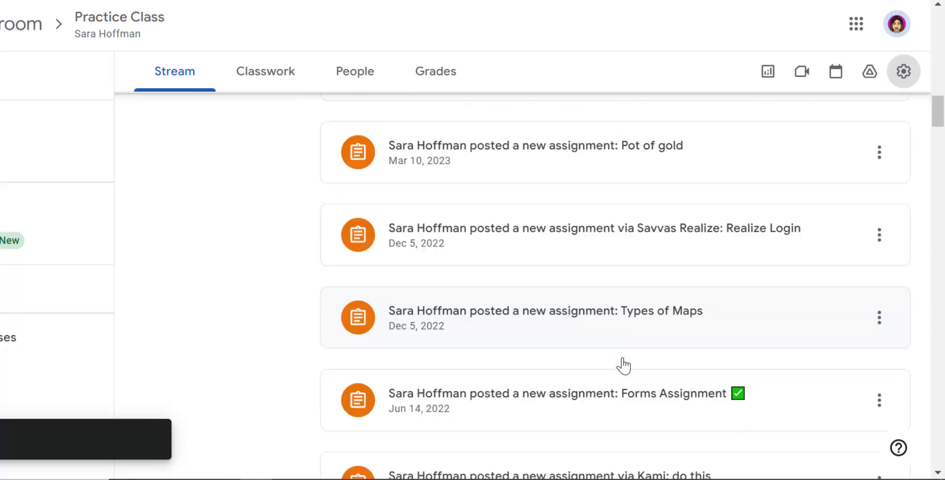
pyautogui.scroll(-15, 623, 366)
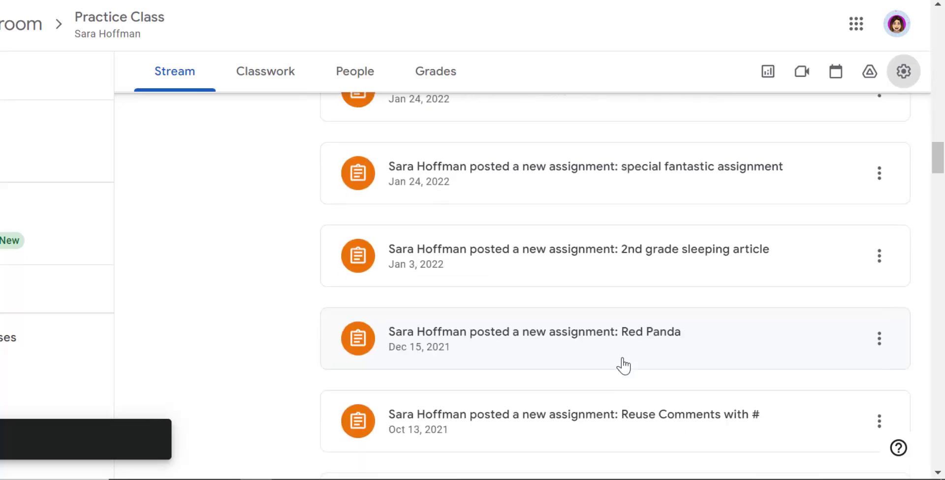
pyautogui.scroll(-15, 623, 365)
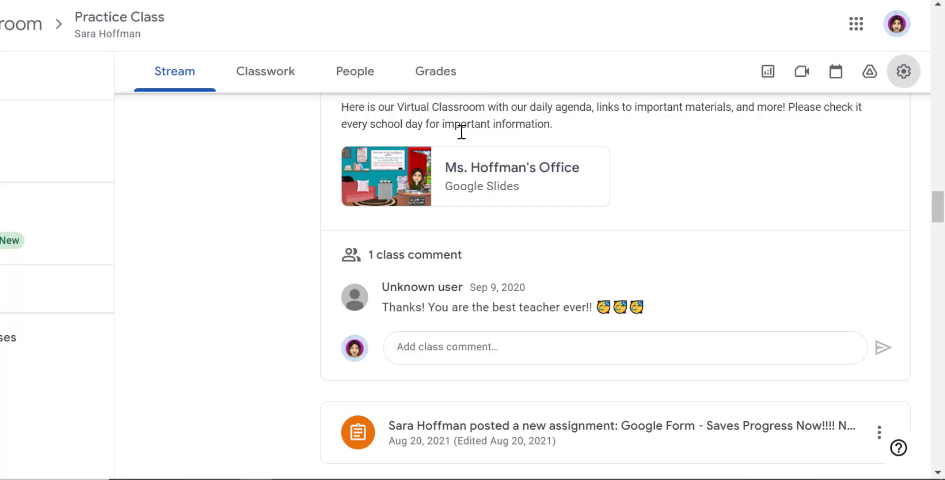
# Set Classwork on the Stream to "Hide notifications" in the Practice Class settings and save the change
pyautogui.scroll(-8, 374, 154)
pyautogui.scroll(-3, 376, 154)
pyautogui.scroll(15, 453, 235)
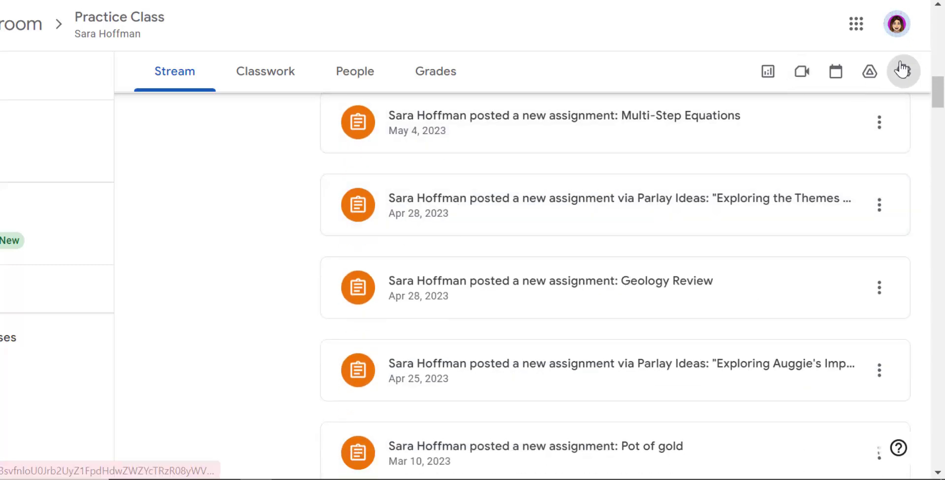
pyautogui.click(903, 71)
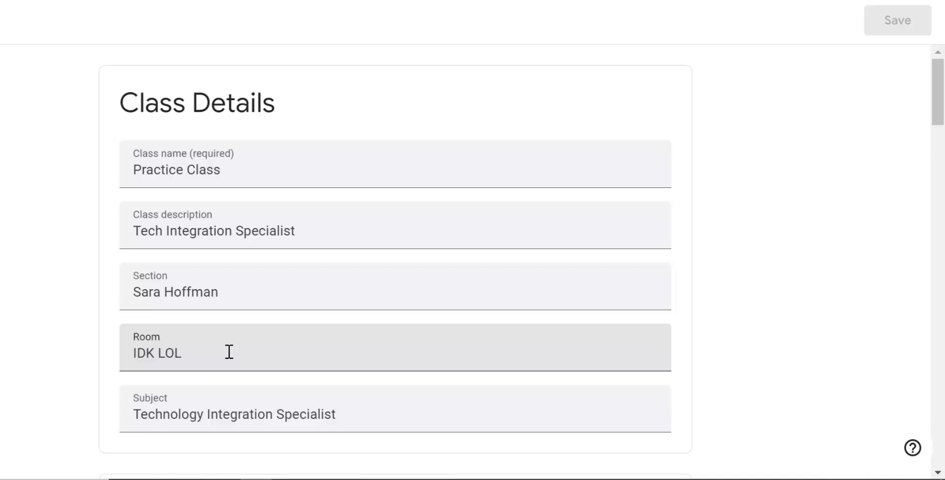
pyautogui.scroll(-12, 229, 352)
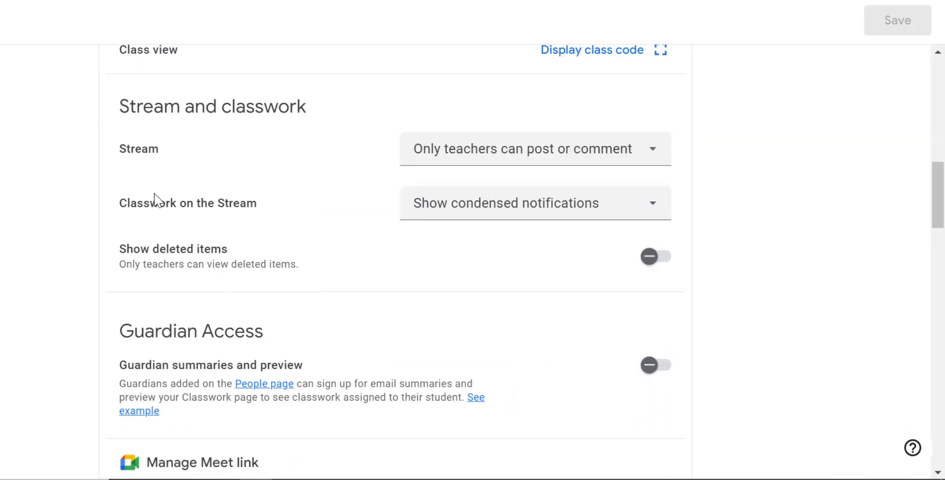
pyautogui.click(472, 210)
pyautogui.click(450, 295)
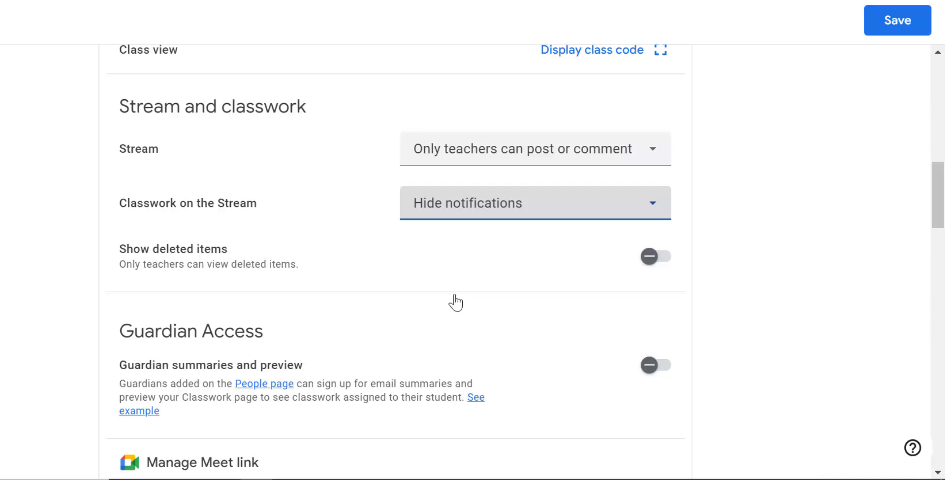
pyautogui.click(905, 26)
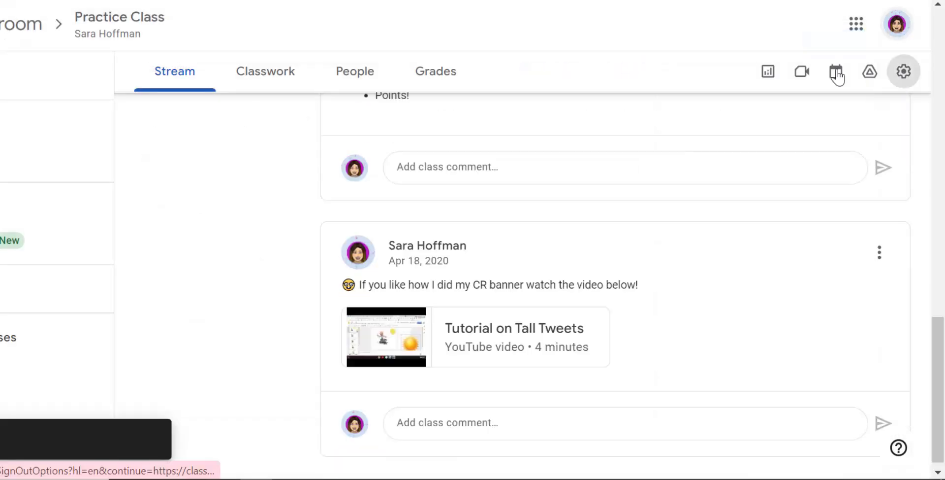
# Look through the Practice Class Stream to examine how it appears with classwork notifications hidden
pyautogui.scroll(7, 230, 236)
pyautogui.scroll(10, 229, 237)
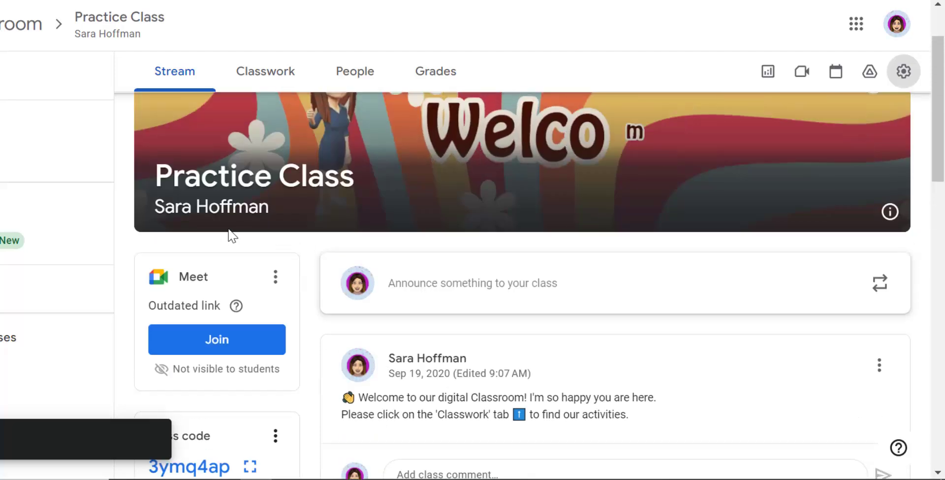
pyautogui.scroll(-2, 489, 252)
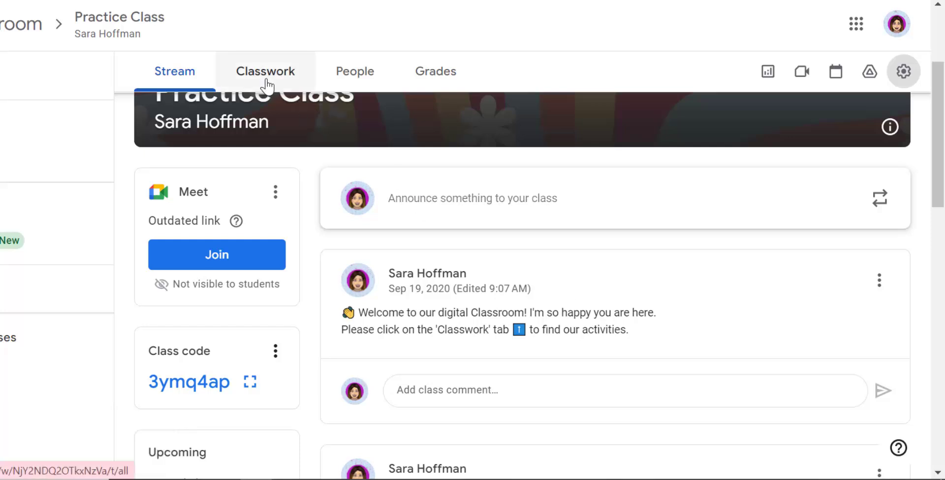
# Reopen the class settings and review the Guardian Access and Manage Meet link sections
pyautogui.click(918, 80)
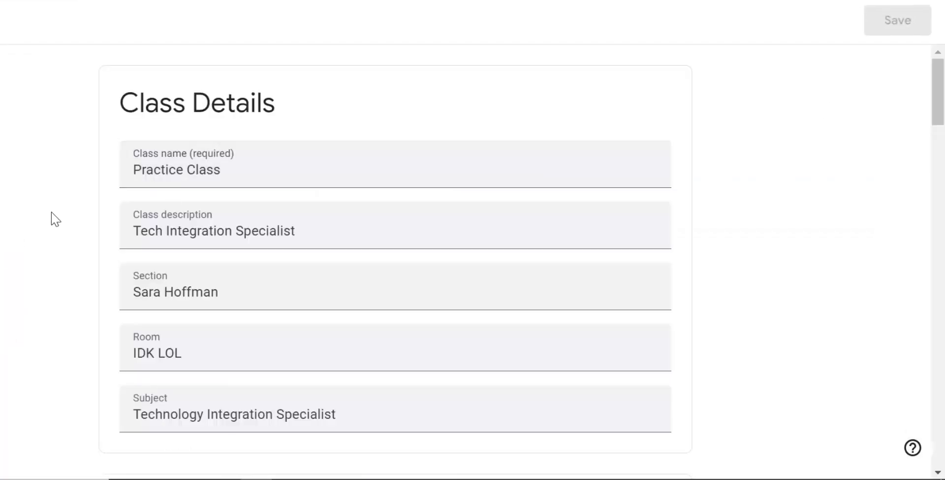
pyautogui.scroll(-20, 61, 215)
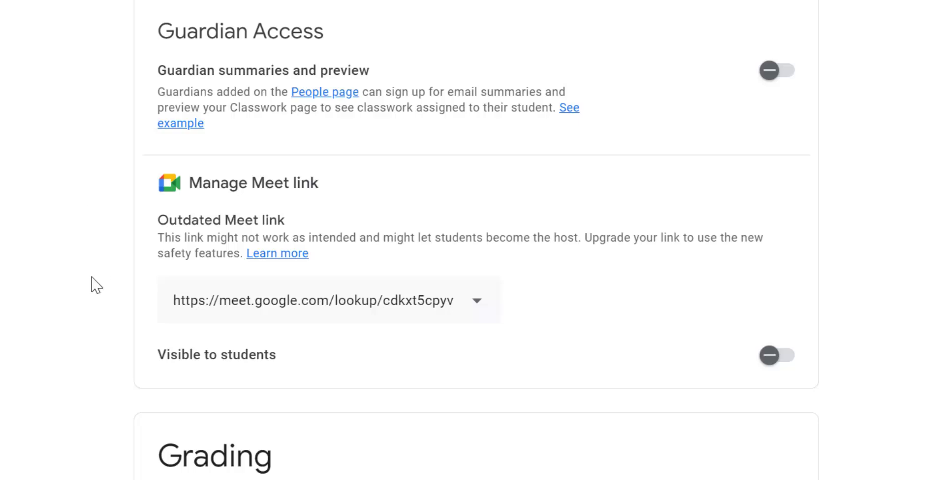
pyautogui.scroll(-4, 40, 157)
pyautogui.scroll(2, 40, 153)
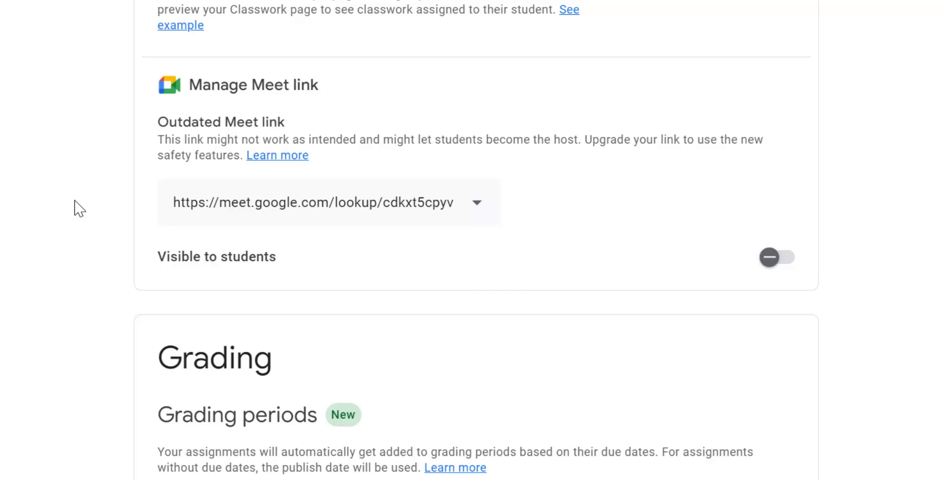
pyautogui.scroll(-5, 78, 209)
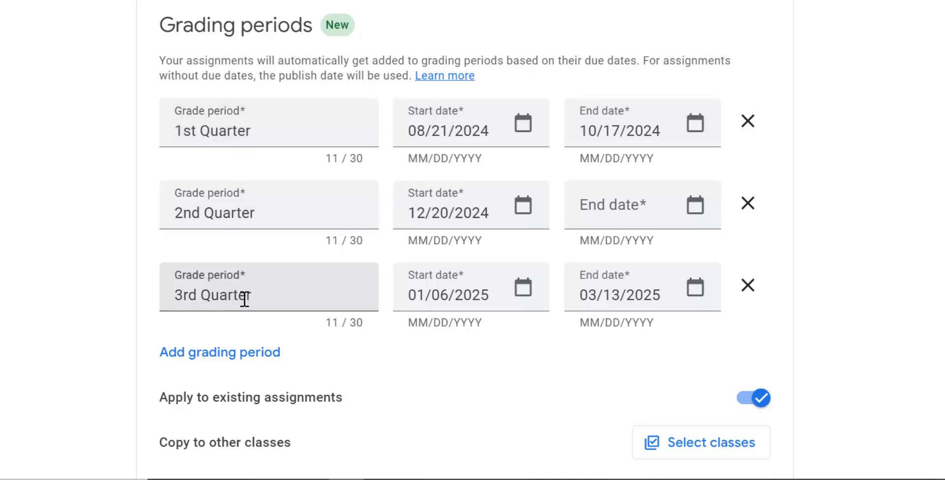
# Add a grading period named "4th Quarter" below the 3rd Quarter
pyautogui.scroll(-2, 244, 295)
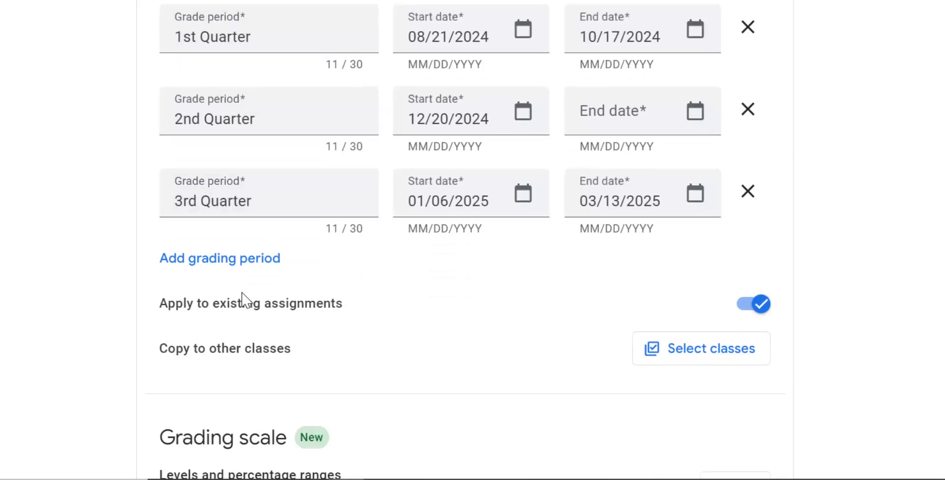
pyautogui.click(209, 266)
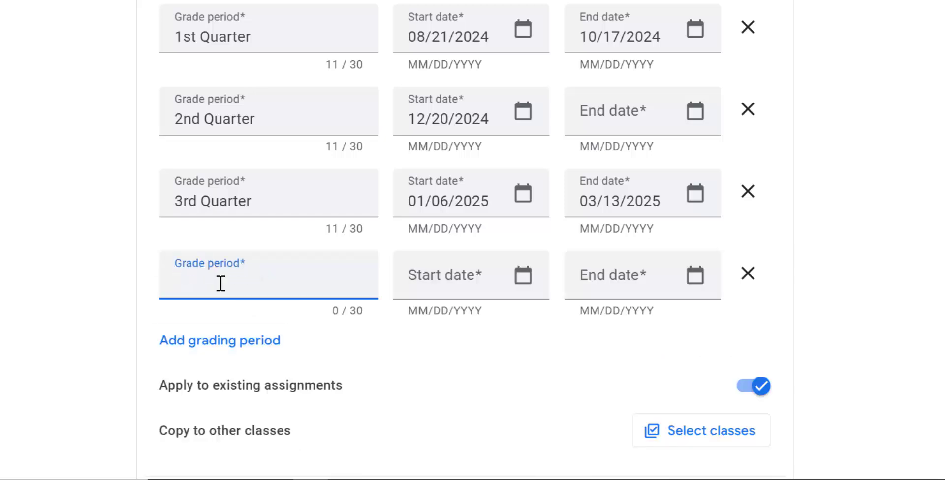
pyautogui.write('4th Quarter')
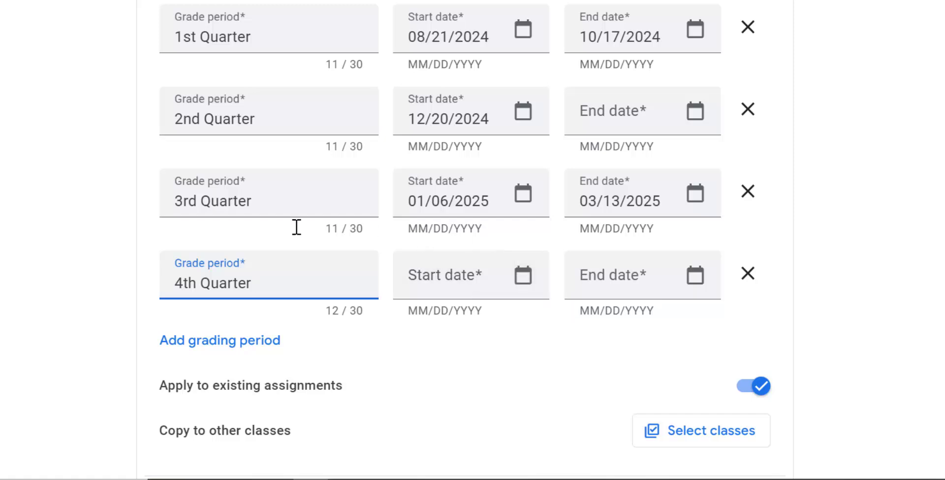
# Set the 4th Quarter grading period's start date to 03/14/2025 and its end date to 05/29/2025
pyautogui.click(526, 275)
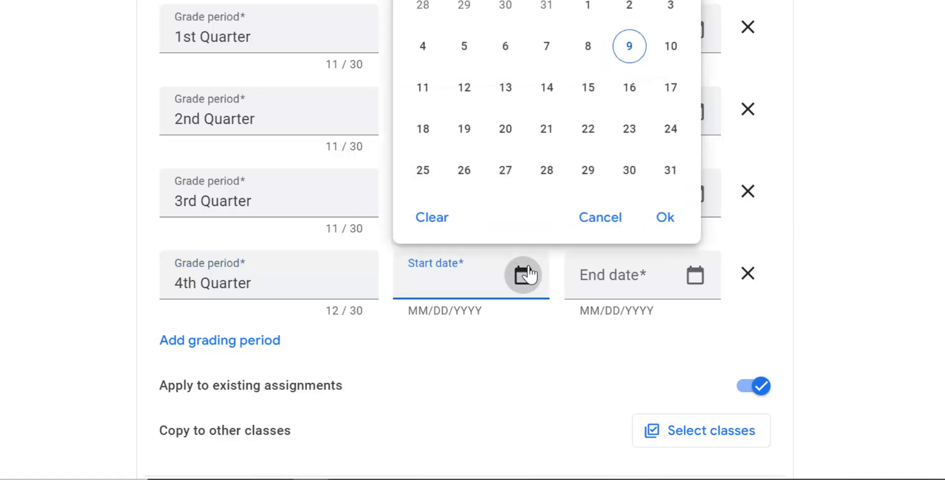
pyautogui.click(515, 384)
pyautogui.scroll(2, 561, 344)
pyautogui.scroll(1, 565, 347)
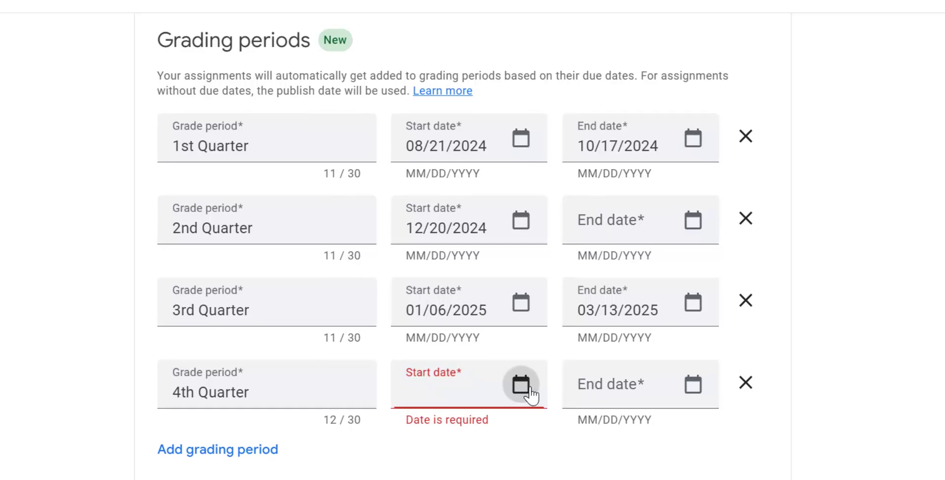
pyautogui.click(522, 391)
pyautogui.click(509, 30)
pyautogui.click(510, 30)
pyautogui.click(510, 30)
pyautogui.click(510, 30)
pyautogui.click(509, 31)
pyautogui.click(510, 31)
pyautogui.click(509, 30)
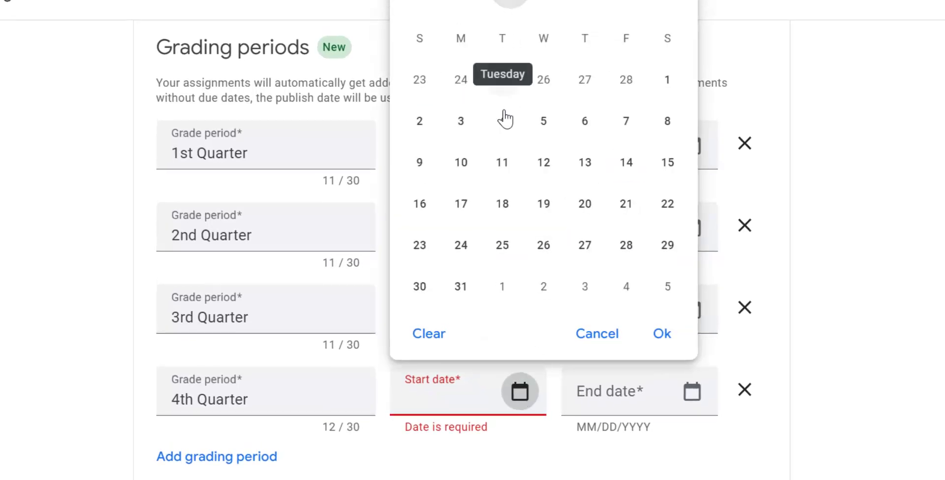
pyautogui.click(626, 166)
pyautogui.click(757, 294)
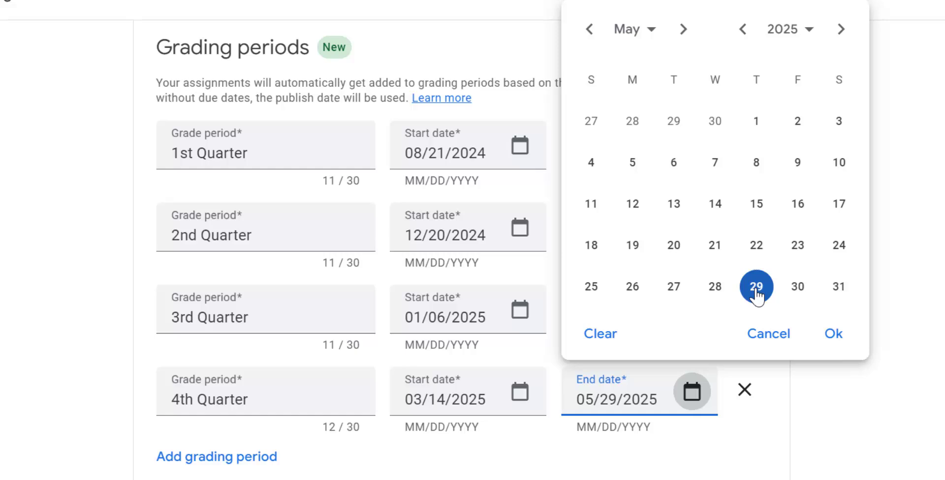
pyautogui.click(834, 337)
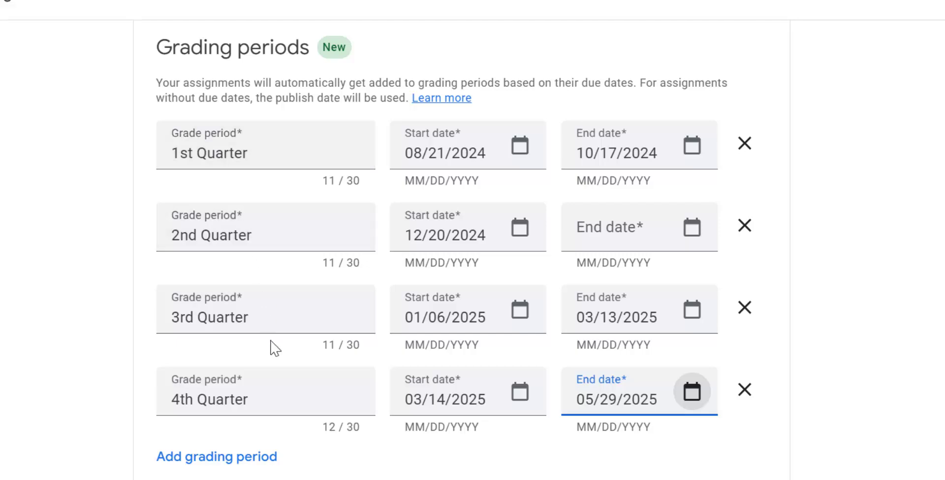
# Select the class "Slides & Drawing" (March - April 2024) as the one to copy the grading periods to
pyautogui.scroll(-3, 430, 328)
pyautogui.scroll(2, 433, 318)
pyautogui.scroll(2, 432, 318)
pyautogui.scroll(-4, 878, 143)
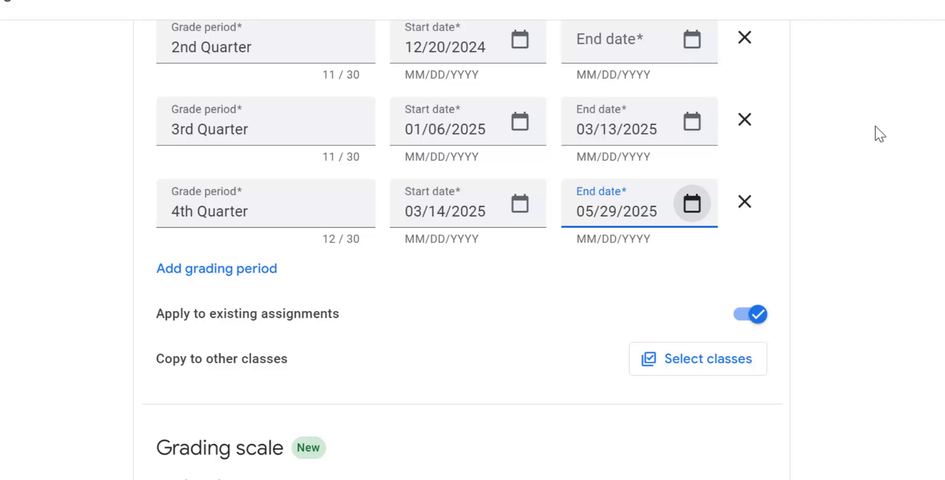
pyautogui.scroll(-2, 879, 131)
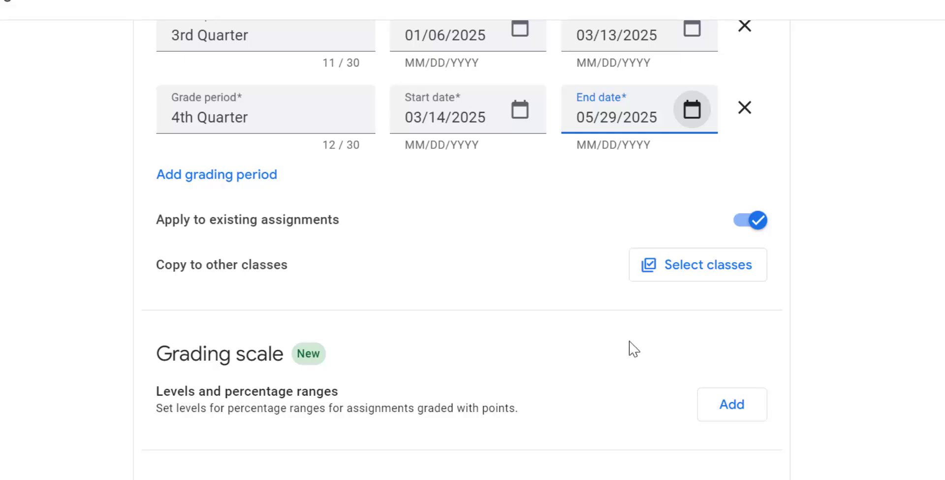
pyautogui.click(679, 268)
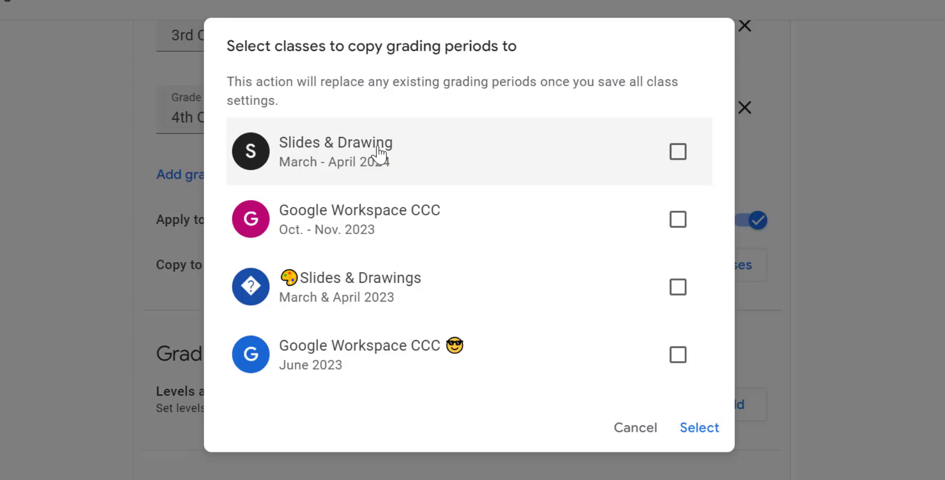
pyautogui.click(379, 155)
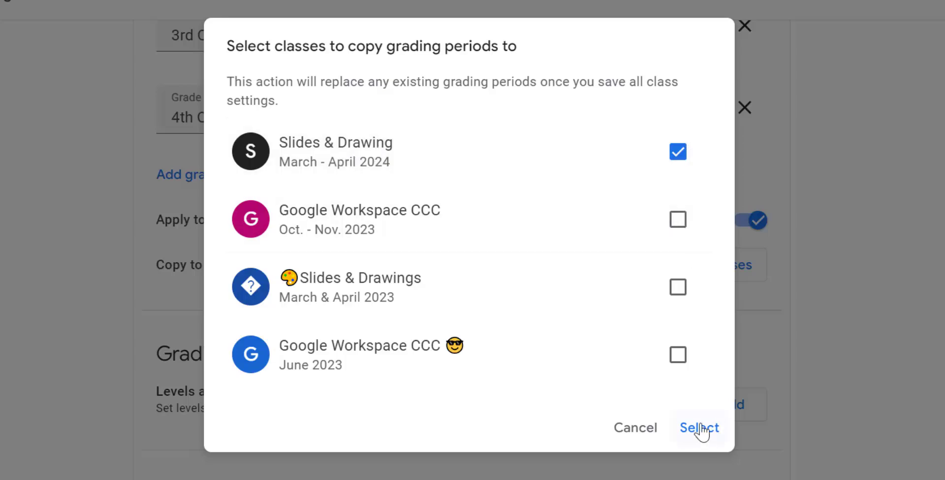
pyautogui.click(701, 431)
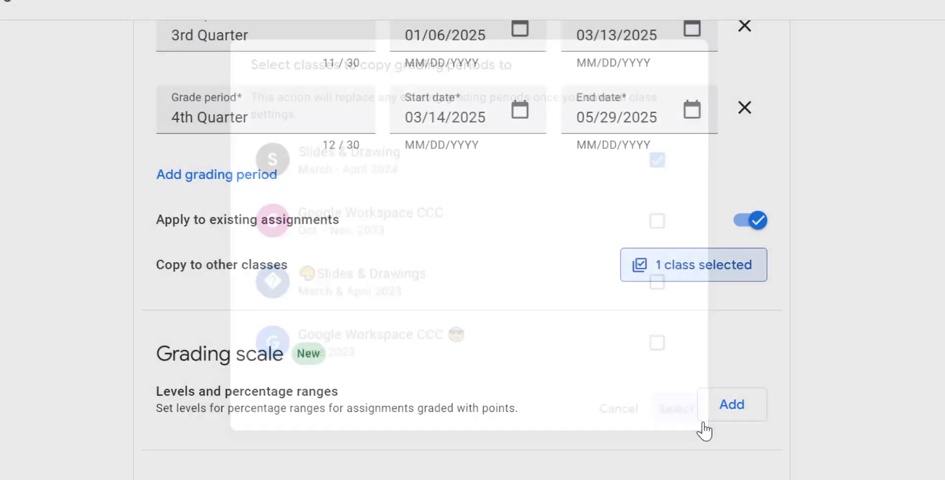
# View the grading scale choices offered for levels and percentage ranges, and leave them without adding a scale
pyautogui.scroll(7, 72, 217)
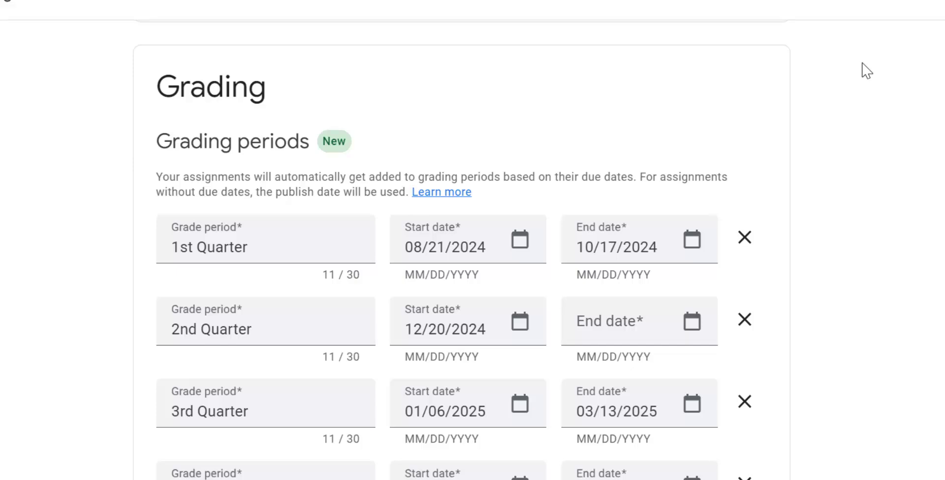
pyautogui.scroll(-5, 851, 78)
pyautogui.scroll(-8, 852, 79)
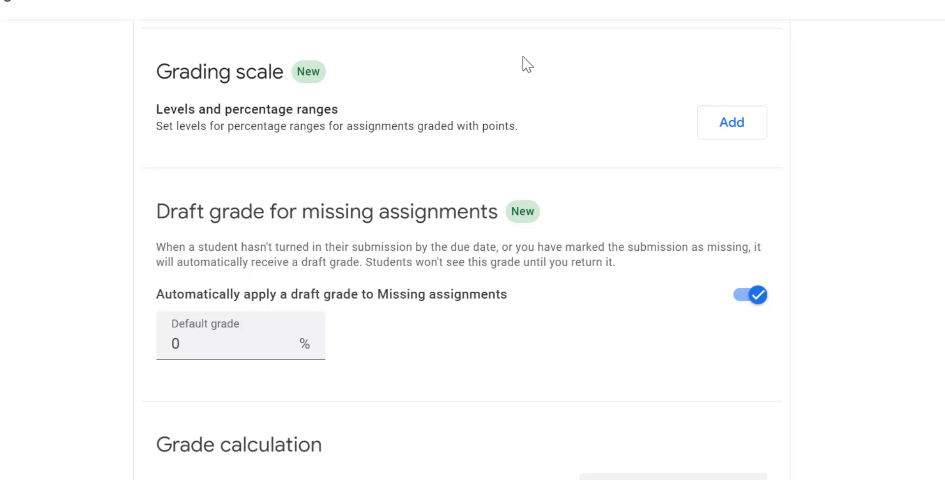
pyautogui.click(738, 126)
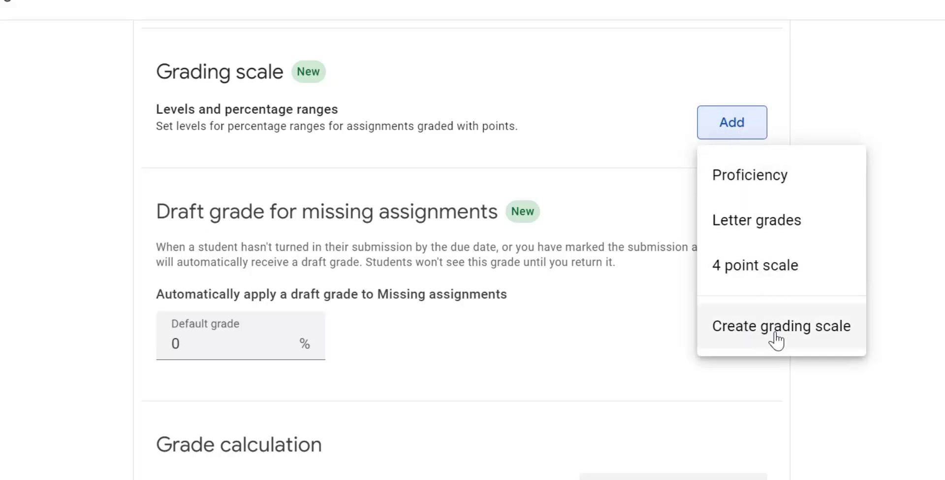
pyautogui.click(840, 85)
# Review the settings for draft grades on missing assignments, overall grade calculation and grade categories
pyautogui.scroll(-2, 127, 141)
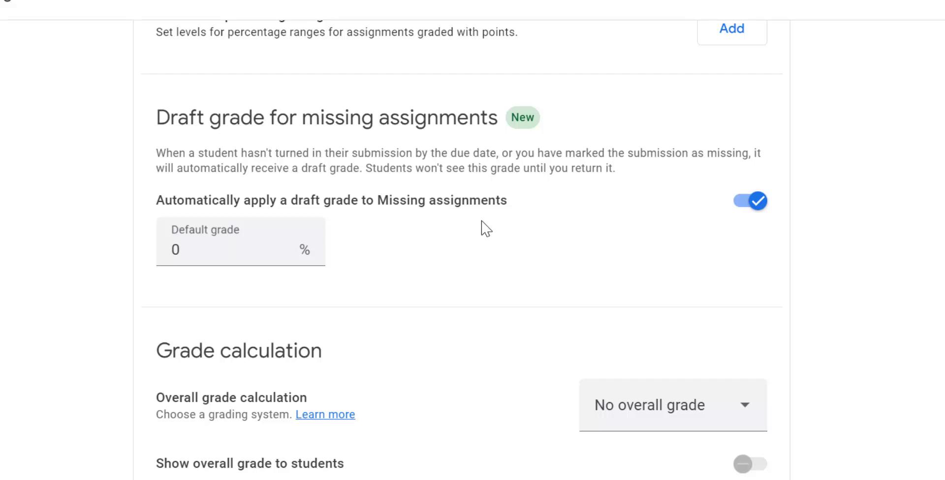
pyautogui.scroll(-2, 876, 169)
pyautogui.scroll(-2, 874, 165)
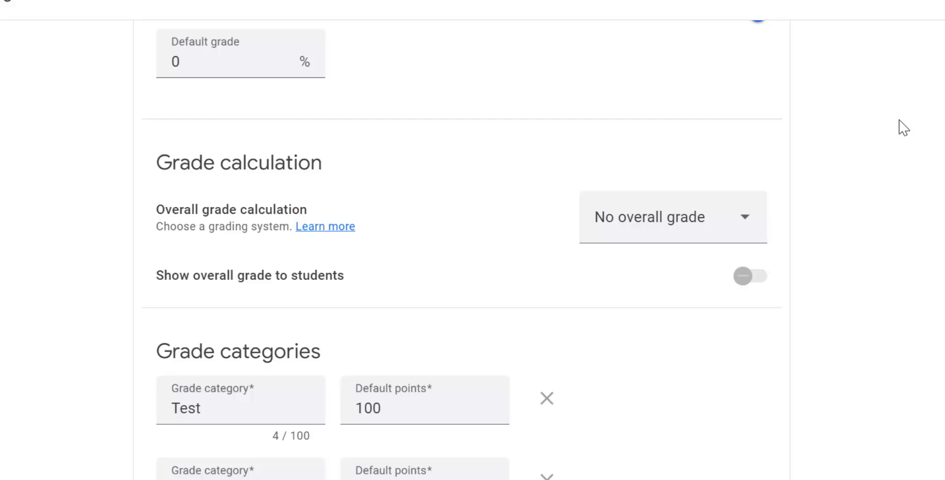
pyautogui.scroll(-3, 210, 262)
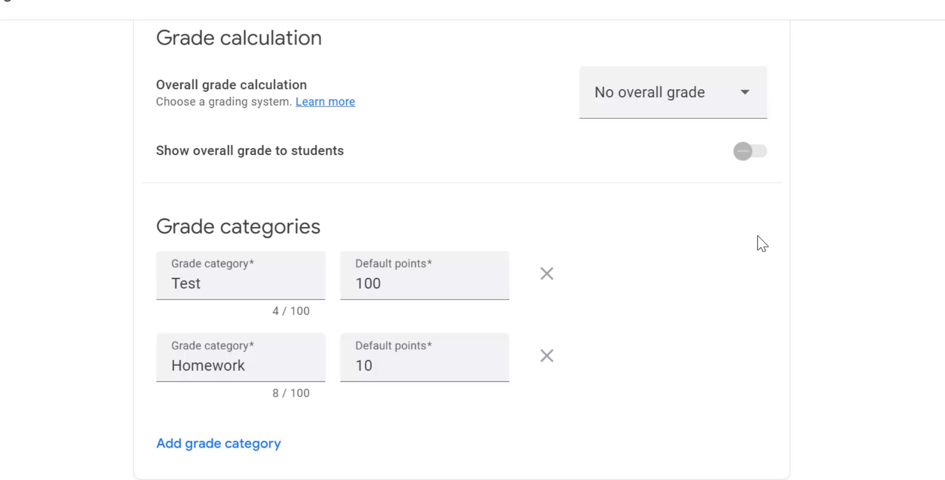
pyautogui.scroll(10, 754, 245)
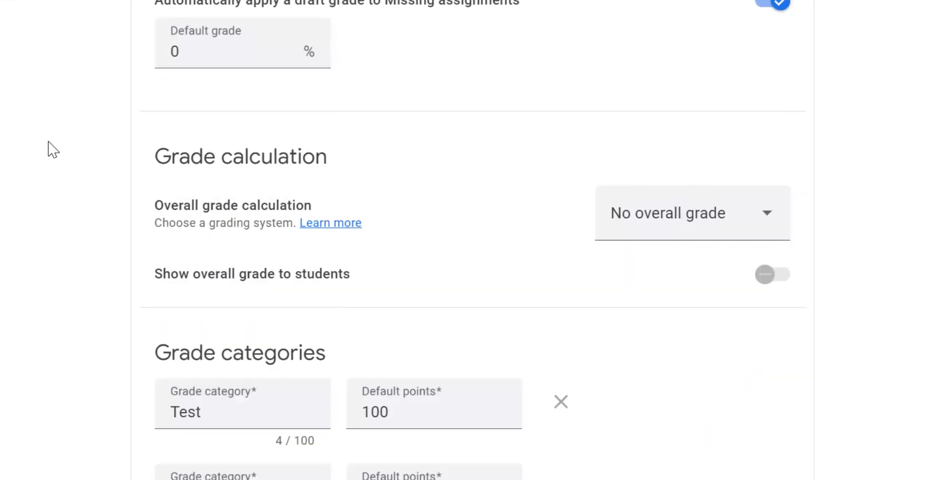
# Save the Practice Class settings and return to the Classroom home page
pyautogui.scroll(-3, 473, 246)
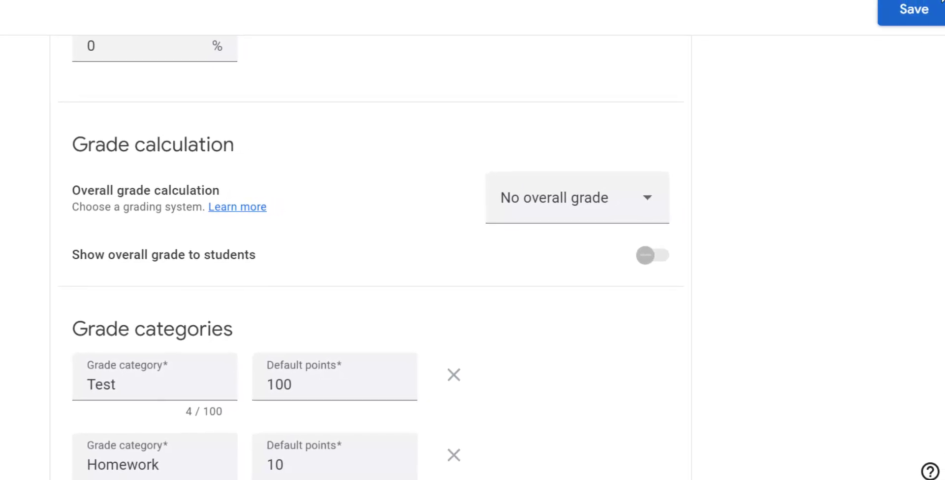
pyautogui.click(892, 22)
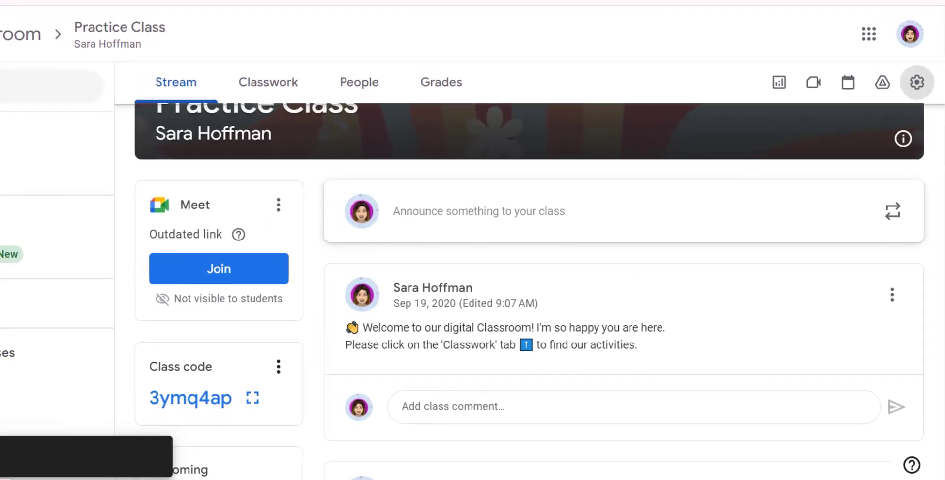
pyautogui.hotkey('alt', 'Left')
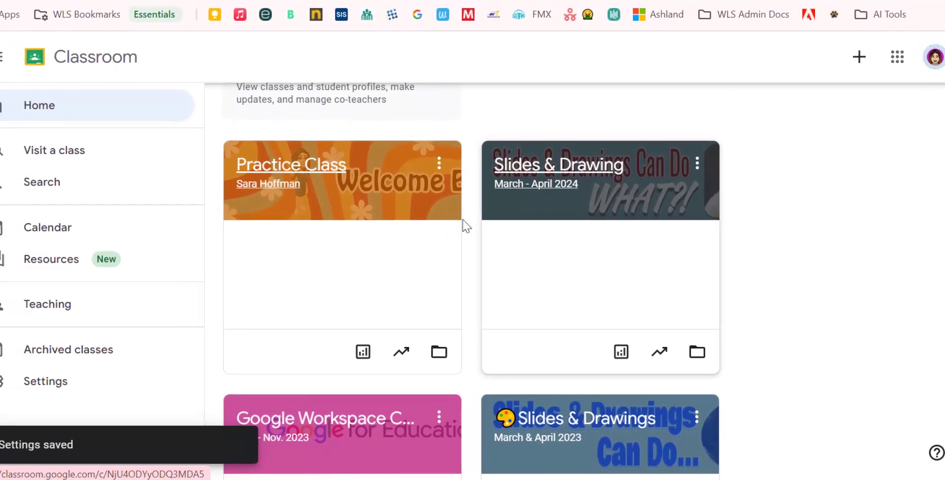